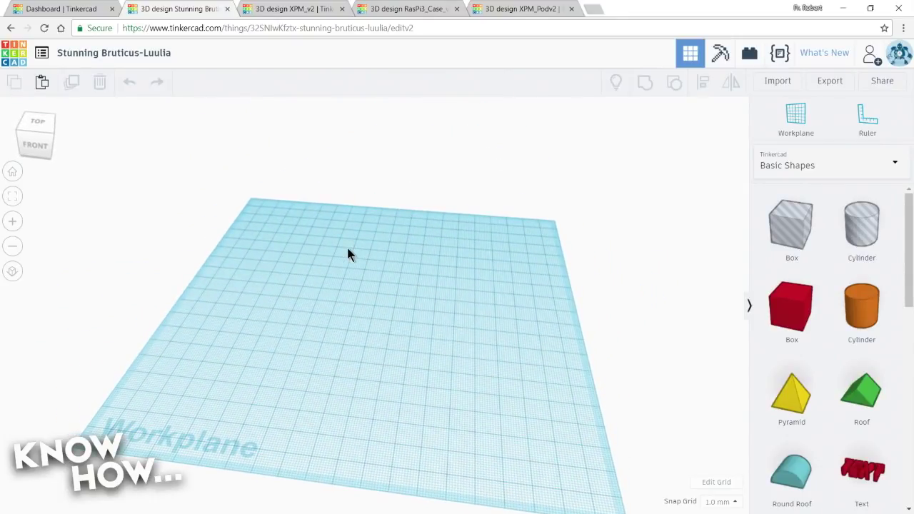
Step: Orbit the empty workplane to view it from several angles
right_drag(292, 350, 385, 372)
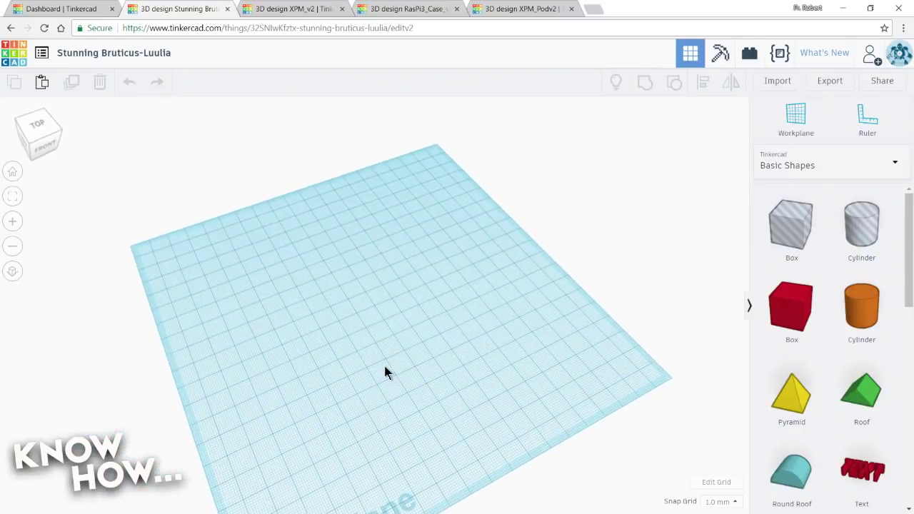
right_drag(384, 367, 236, 226)
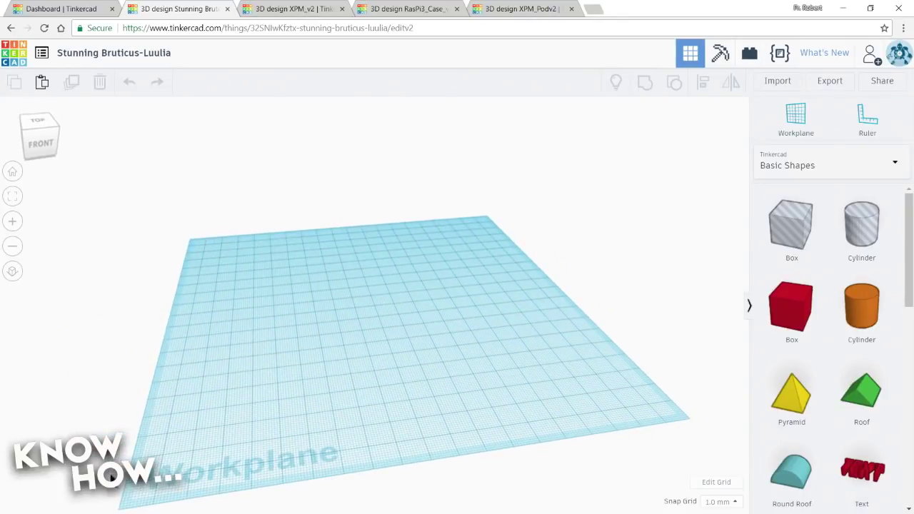
right_drag(610, 348, 361, 272)
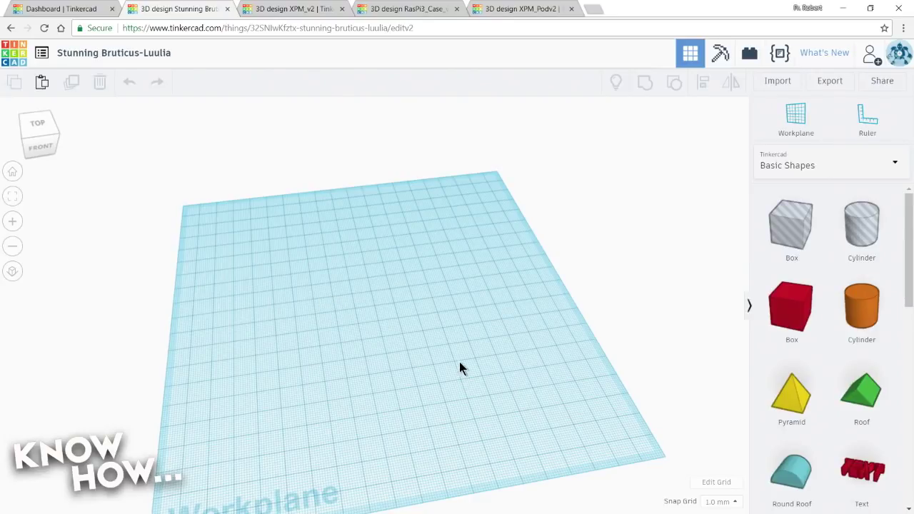
right_drag(459, 361, 742, 317)
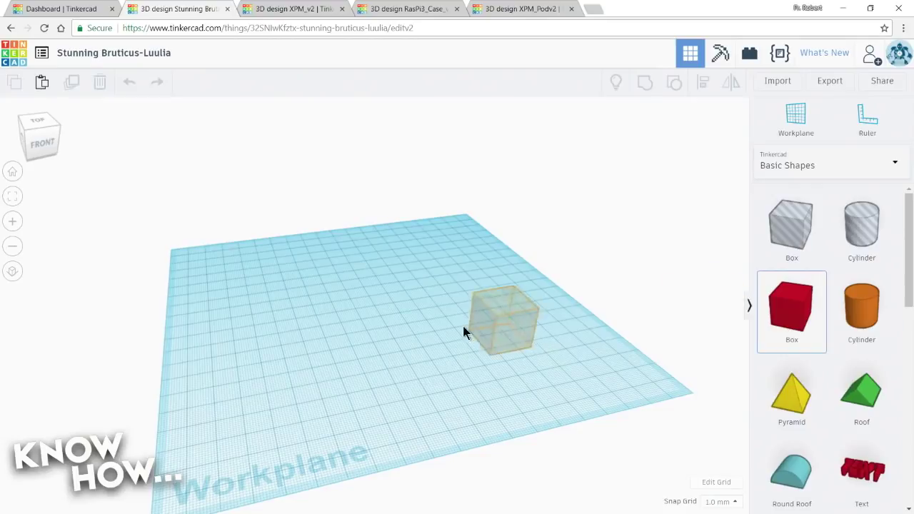
Step: Drop a red 20 mm box onto the workplane and zoom and orbit around it
drag(463, 329, 360, 322)
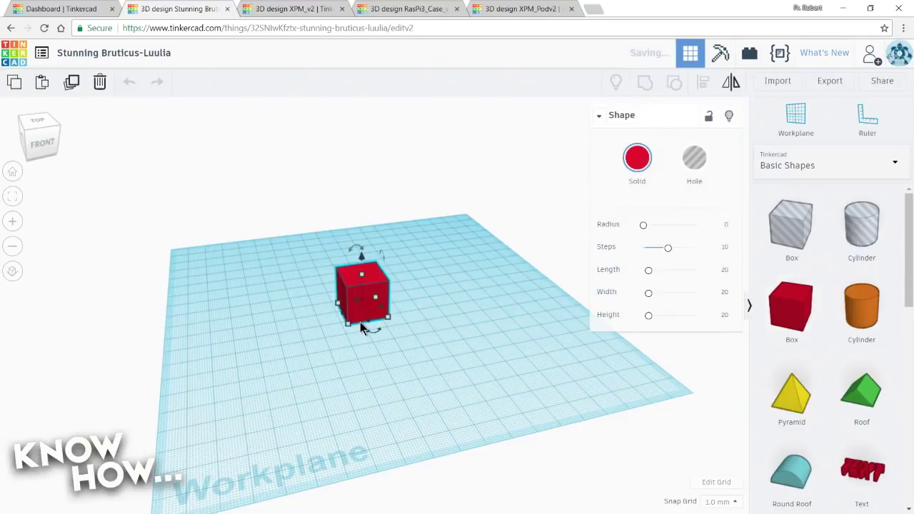
scroll(360, 322, up, 2)
scroll(360, 322, up, 1)
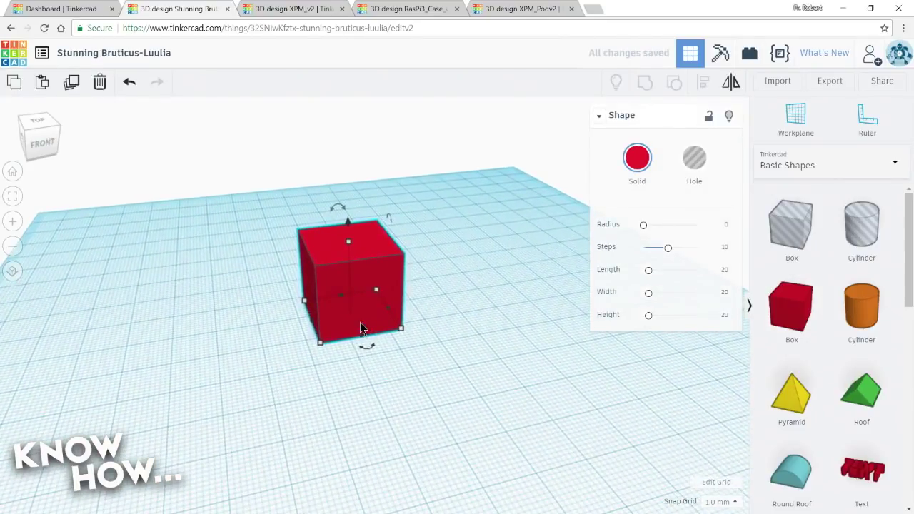
scroll(360, 322, down, 3)
scroll(360, 322, down, 3)
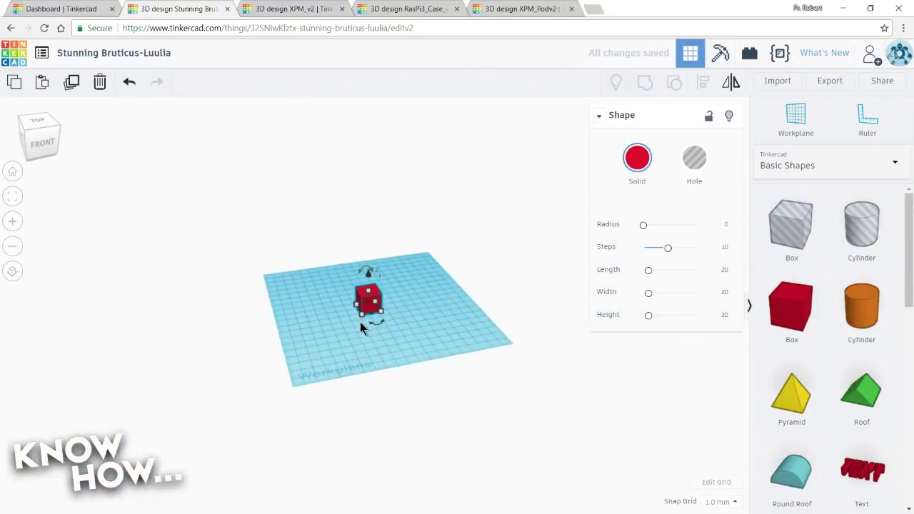
scroll(362, 329, up, 1)
scroll(364, 333, up, 5)
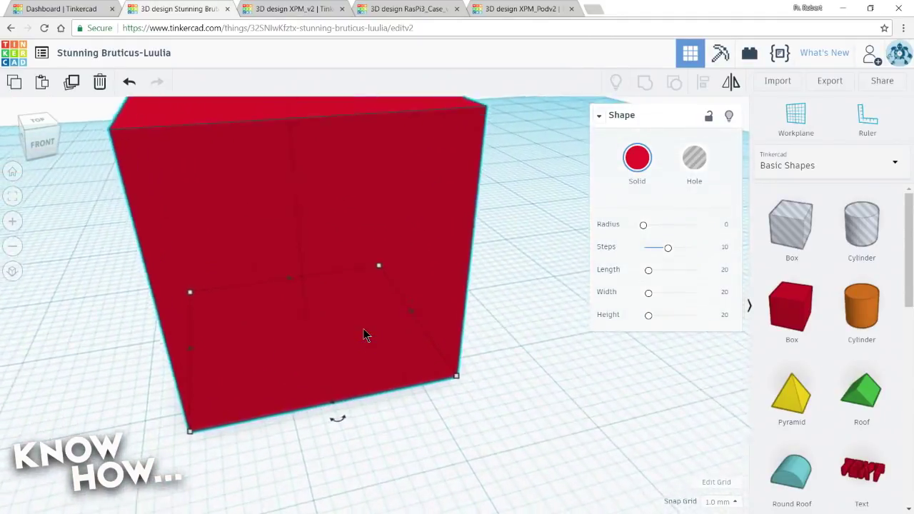
scroll(364, 333, down, 1)
scroll(424, 314, down, 4)
right_drag(469, 330, 343, 343)
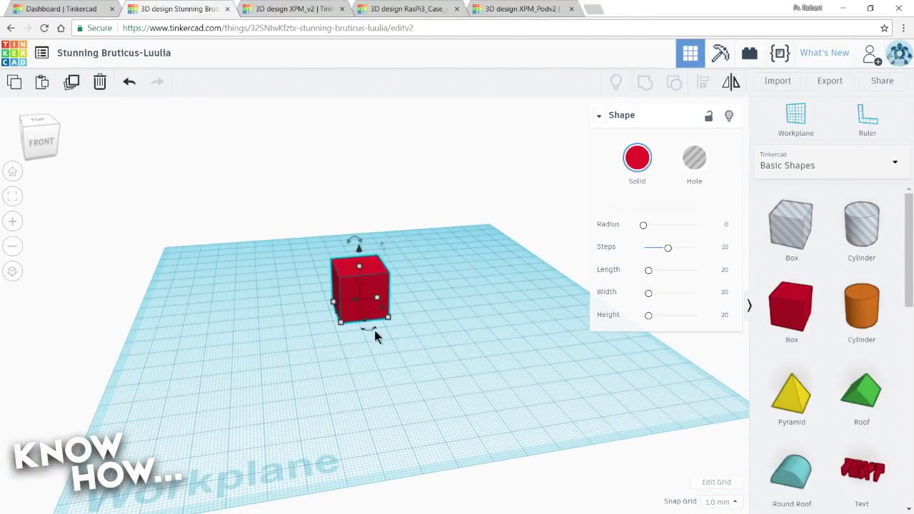
Step: Drop an orange cylinder beside the red box and orbit to see both shapes
click(469, 294)
right_drag(450, 340, 375, 323)
scroll(317, 335, up, 5)
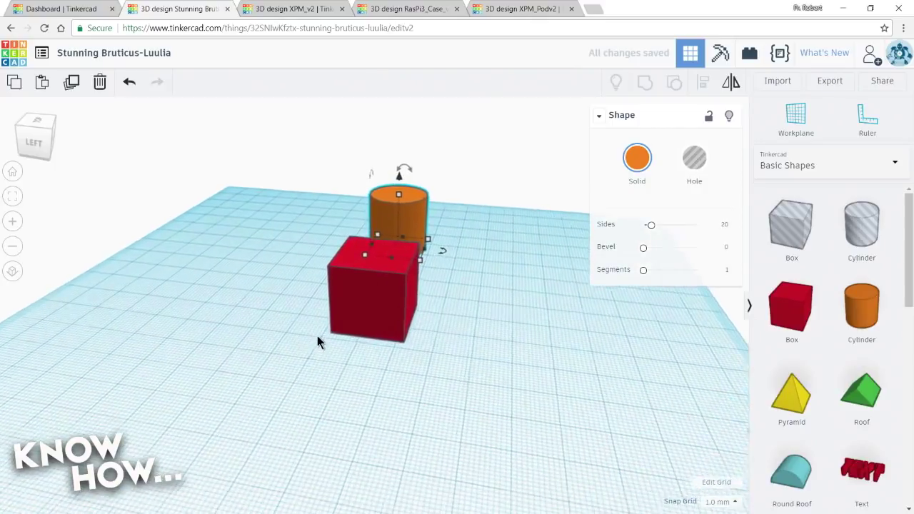
right_drag(254, 350, 424, 371)
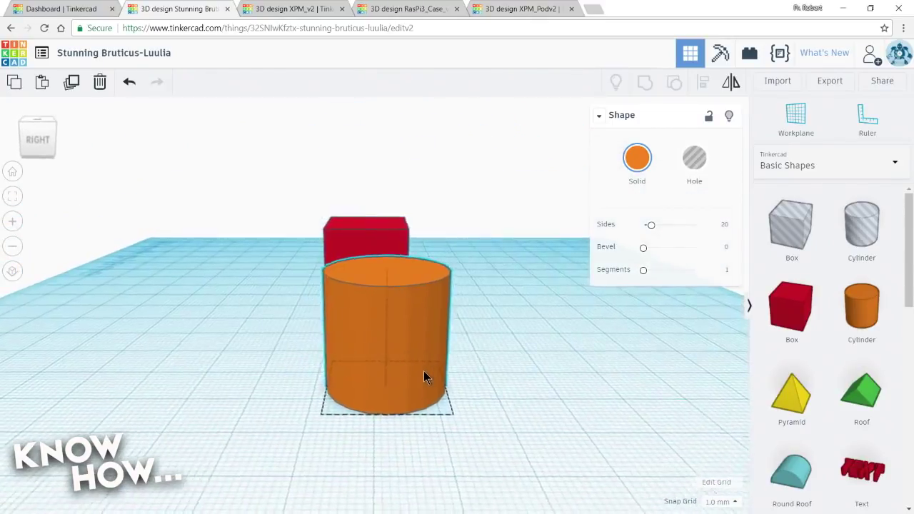
scroll(427, 371, up, 5)
right_drag(477, 381, 441, 318)
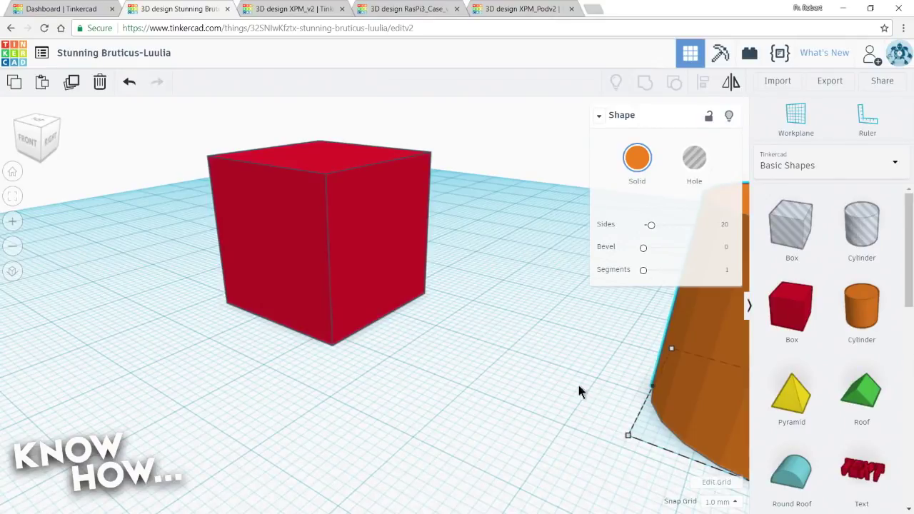
right_drag(578, 390, 339, 291)
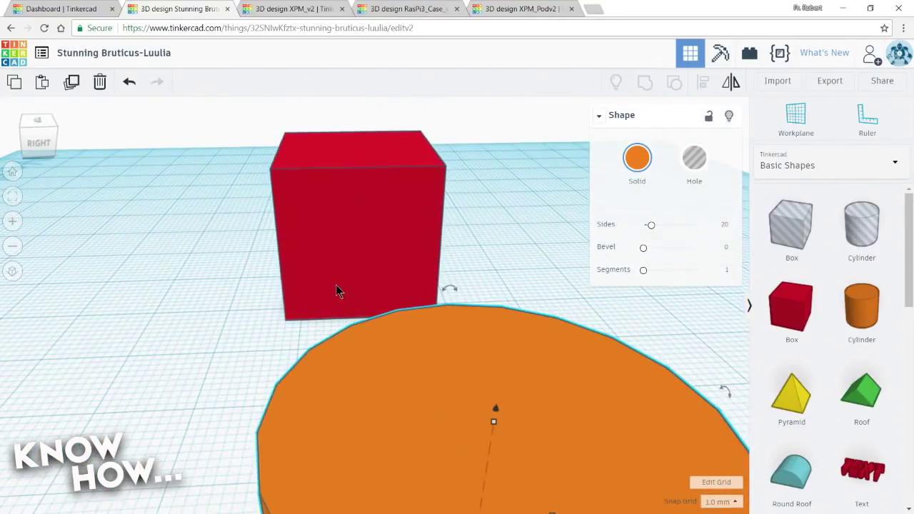
Step: Select the orange cylinder, frame it with F, and orbit around it
click(354, 221)
click(443, 384)
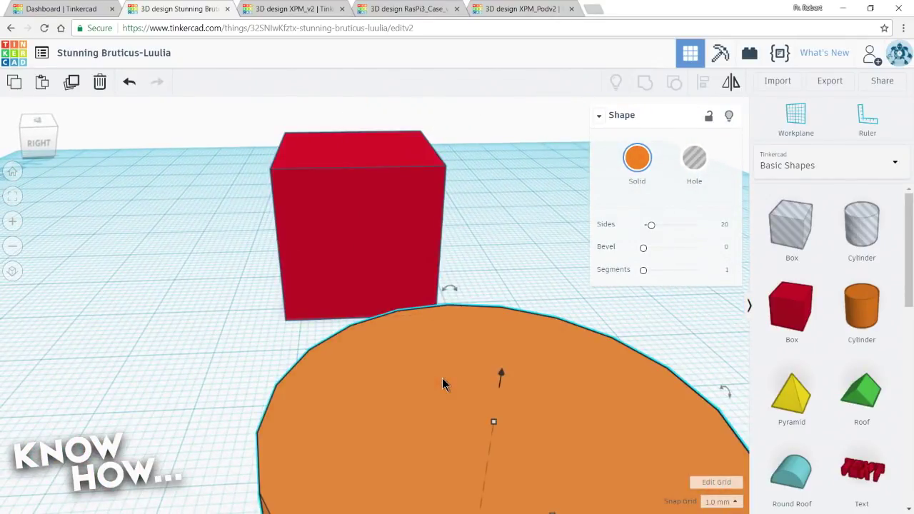
key(f)
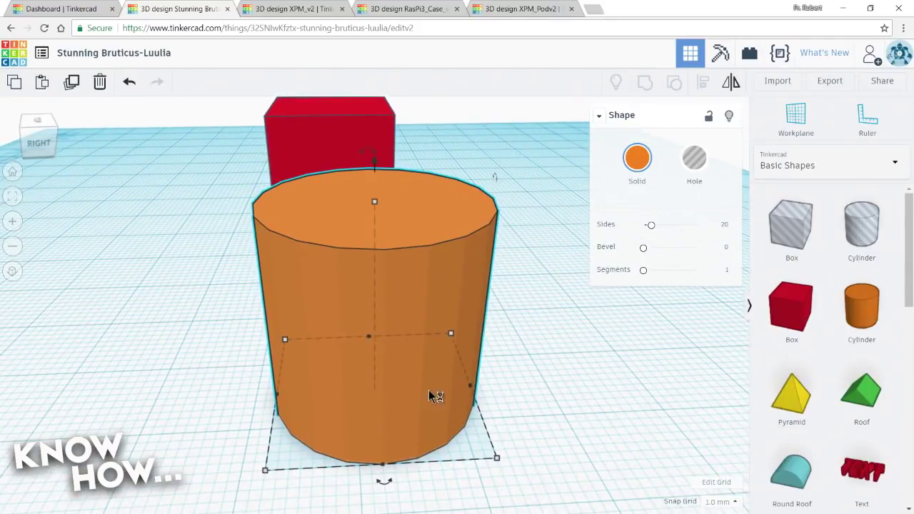
right_drag(335, 455, 585, 457)
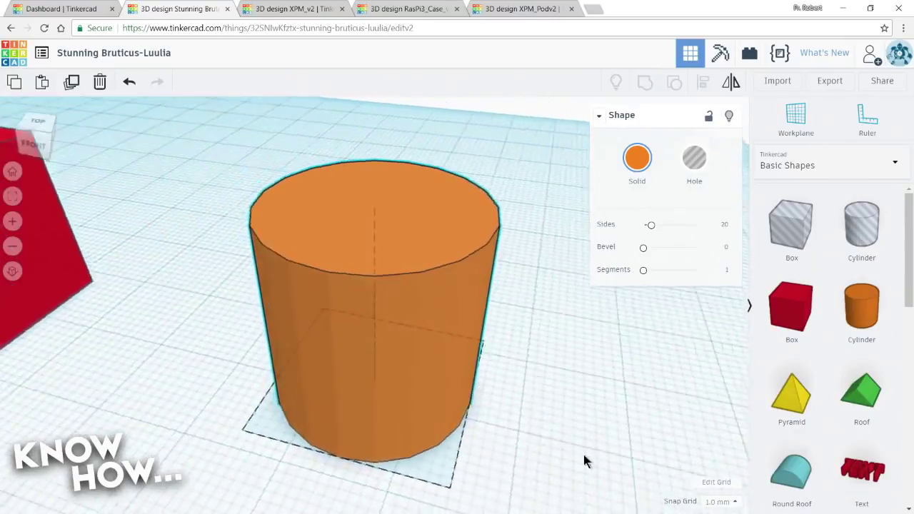
right_drag(264, 420, 347, 416)
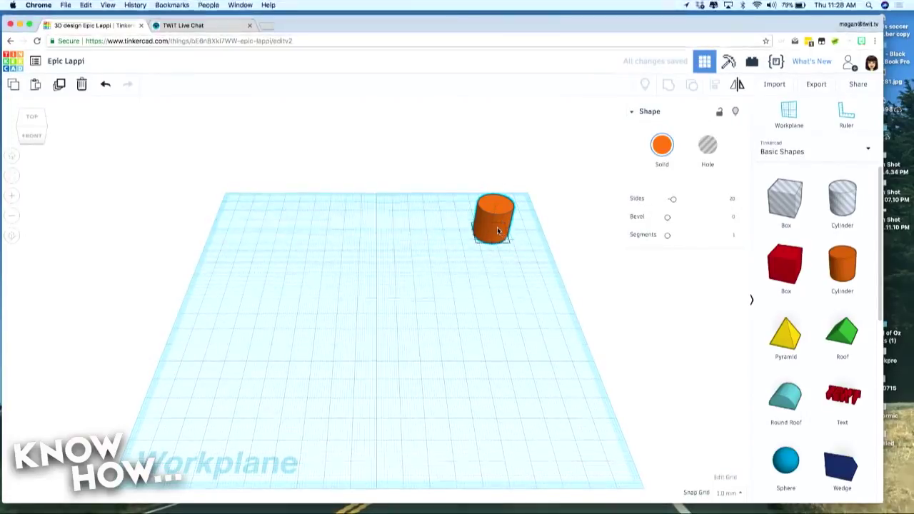
right_drag(493, 228, 527, 294)
scroll(527, 294, up, 10)
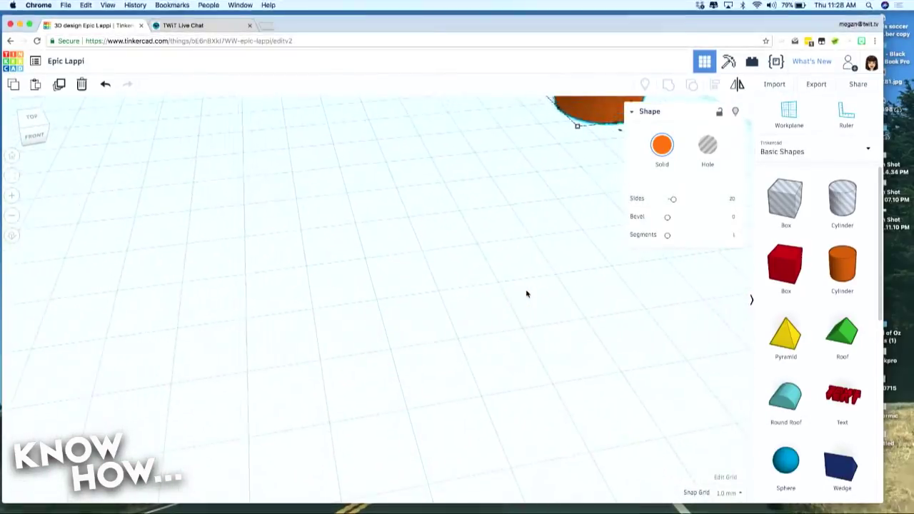
scroll(527, 293, down, 10)
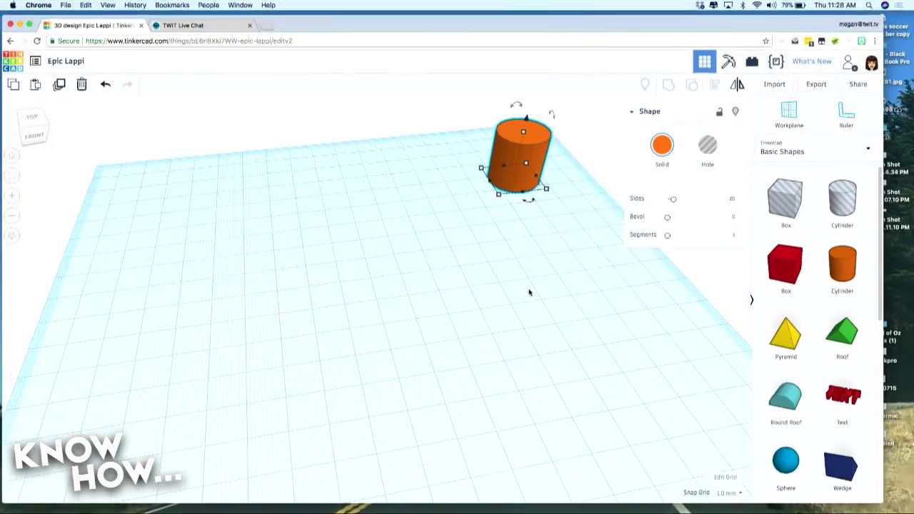
scroll(528, 292, down, 3)
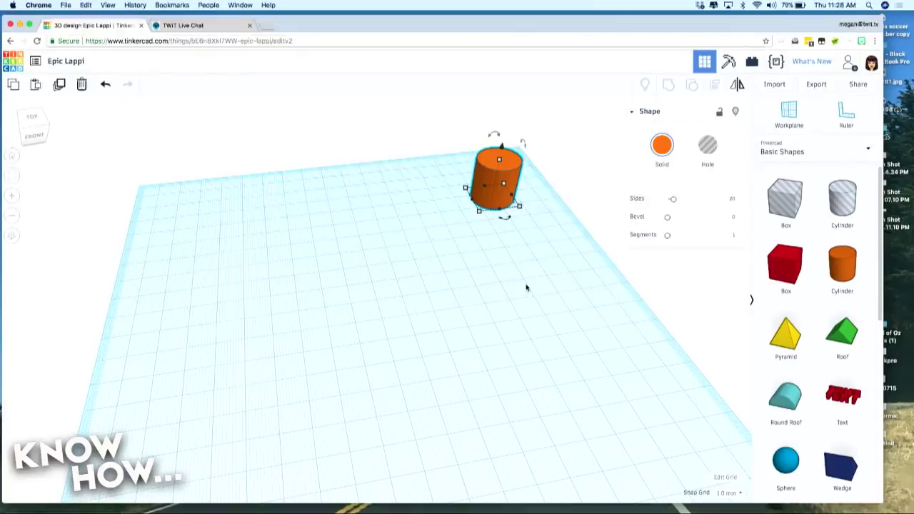
key(f)
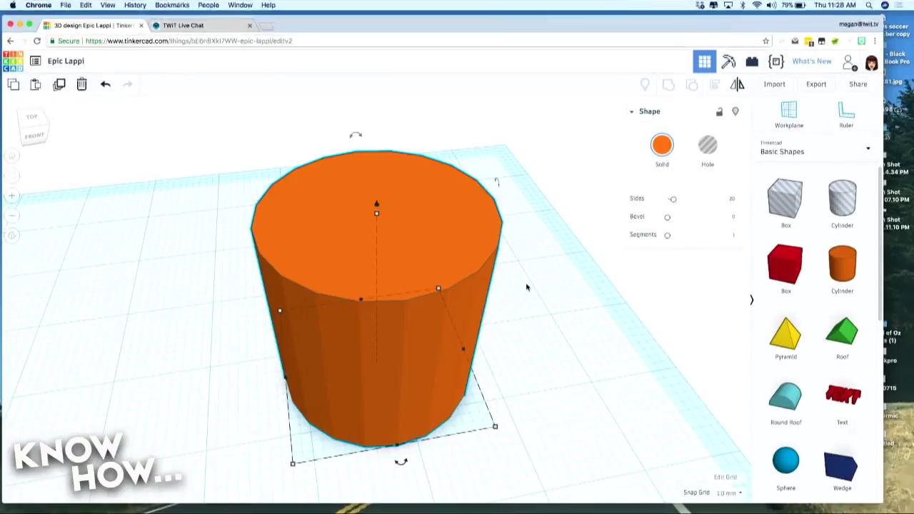
scroll(521, 276, up, 3)
scroll(485, 300, down, 4)
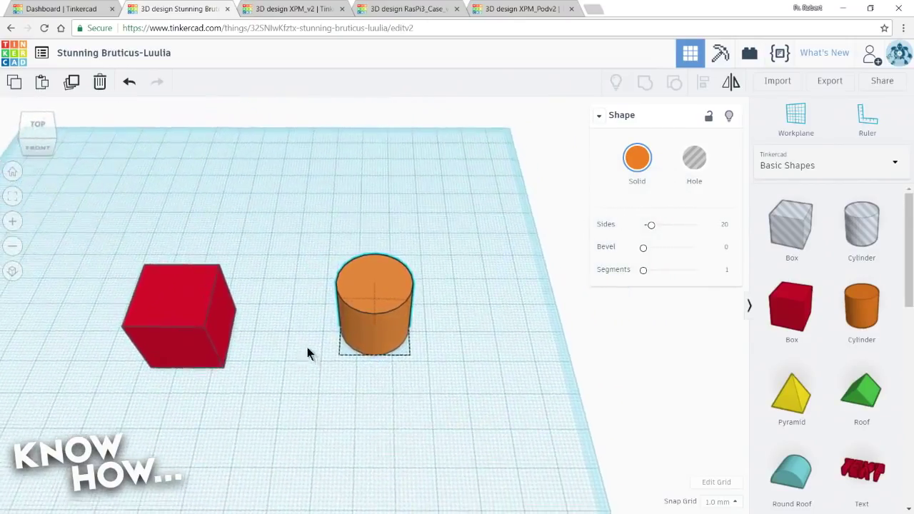
Step: Delete the red box and the orange cylinder
click(190, 330)
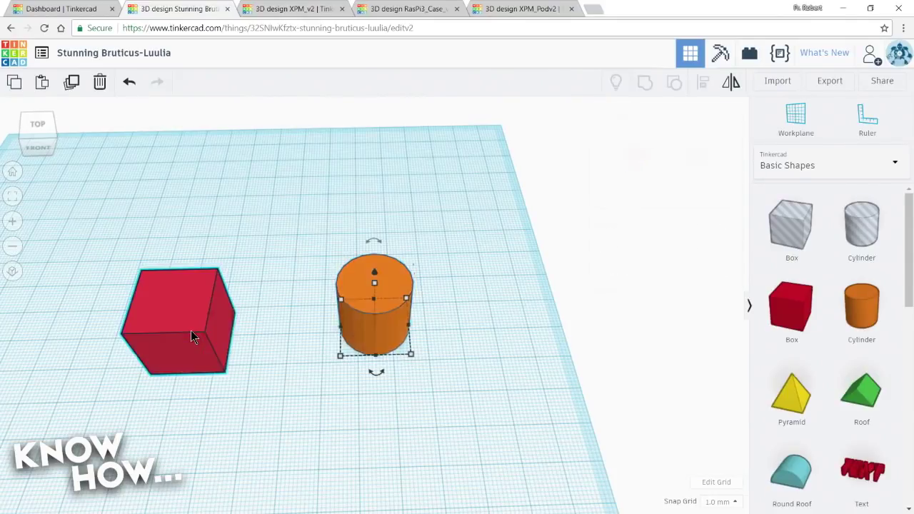
key(Delete)
click(374, 319)
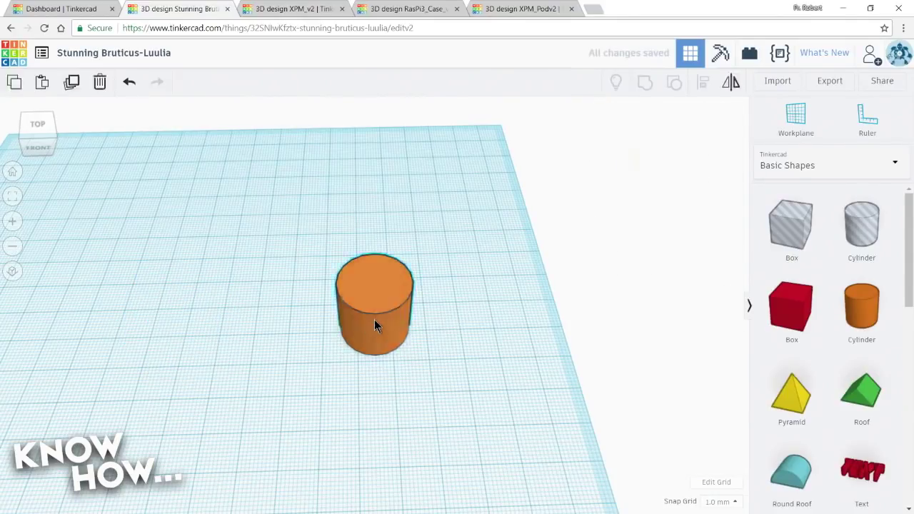
key(Delete)
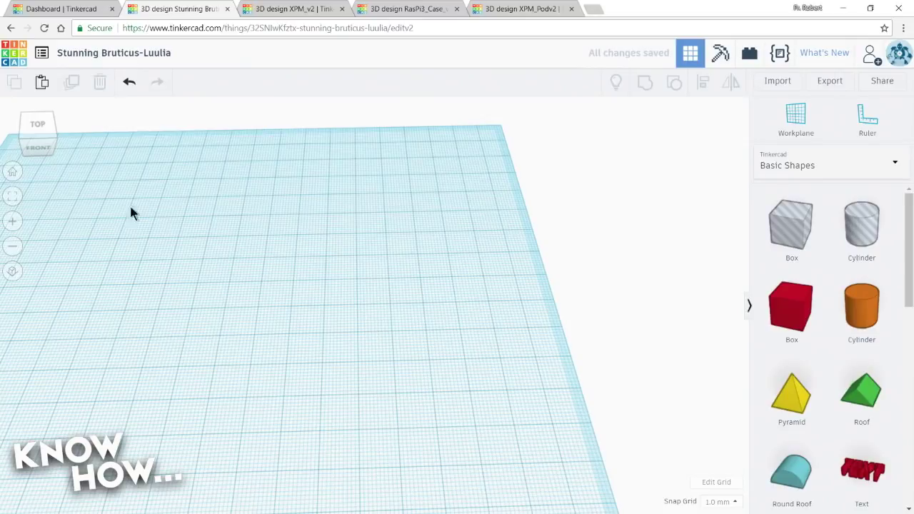
Step: Return to the home view and adjust the zoom and tilt
click(13, 172)
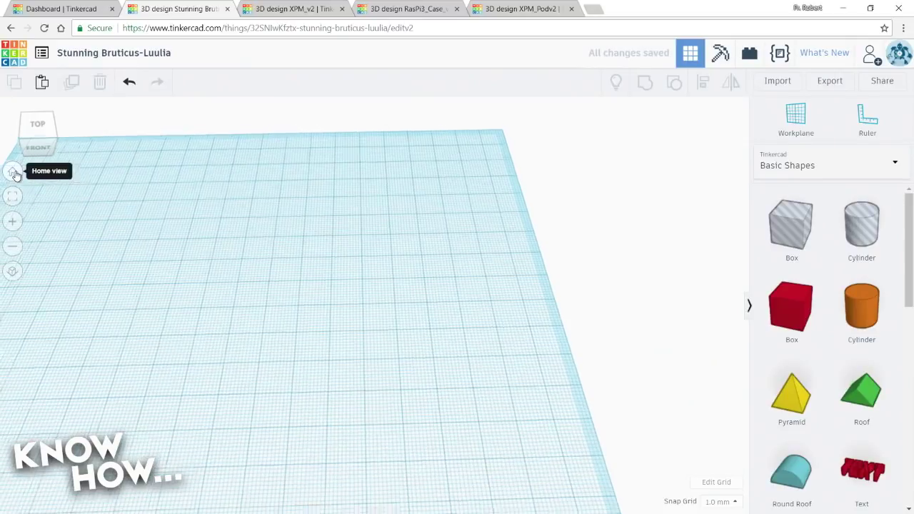
scroll(402, 299, up, 2)
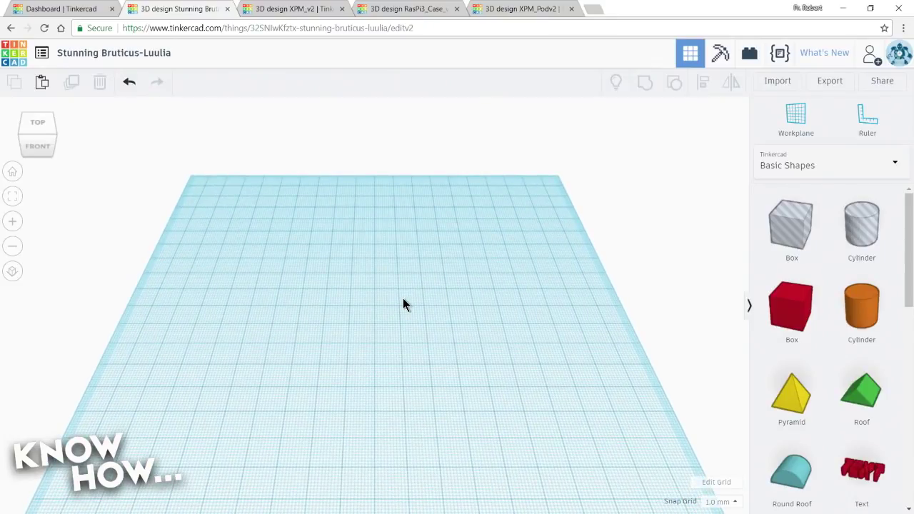
scroll(396, 299, up, 2)
right_drag(396, 301, 402, 269)
scroll(404, 277, down, 3)
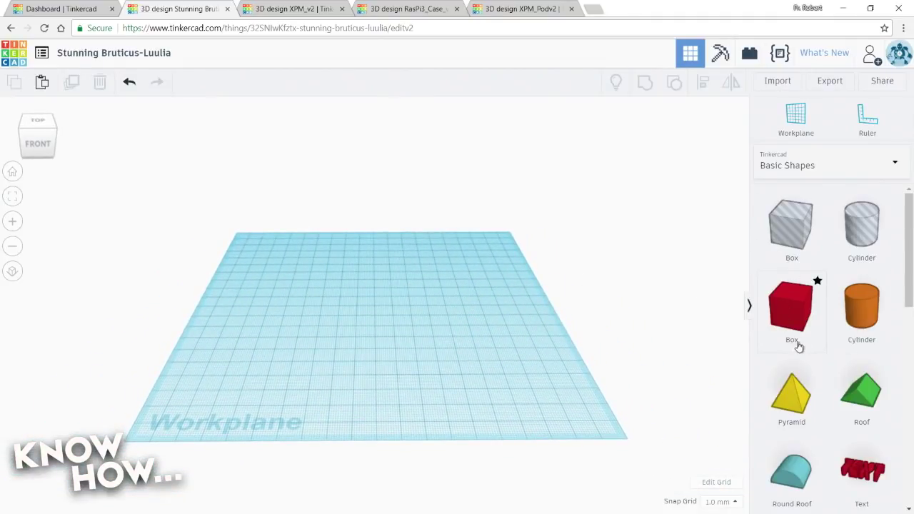
scroll(802, 295, down, 1)
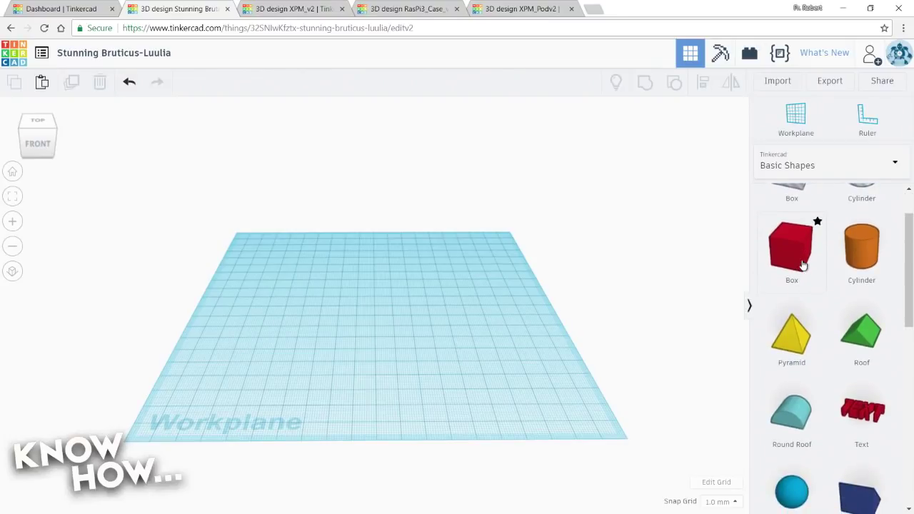
Step: Place a red box, orange cylinder, yellow pyramid and teal round roof on the workplane
scroll(789, 300, down, 5)
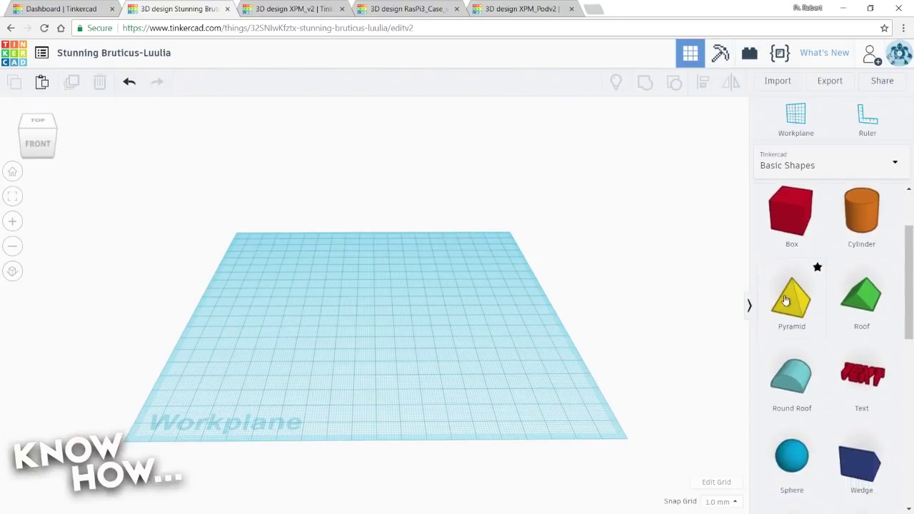
scroll(790, 300, up, 6)
right_drag(493, 314, 488, 333)
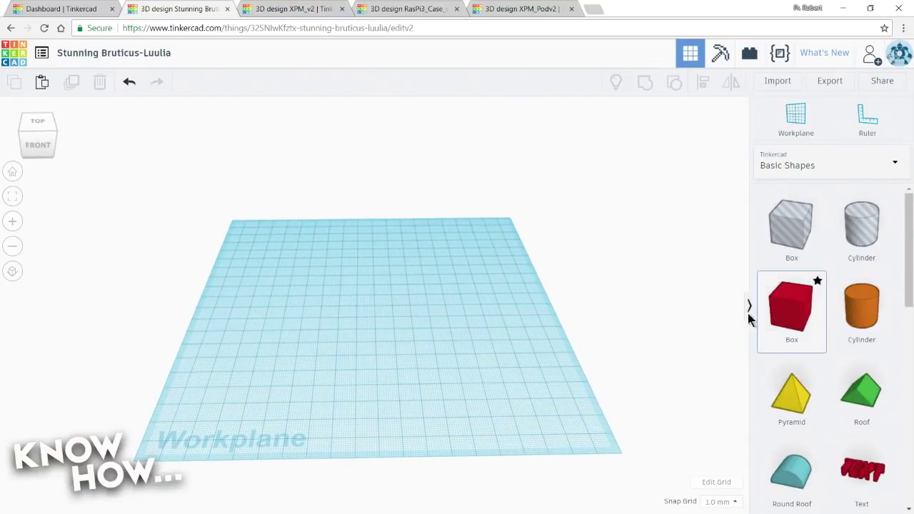
drag(750, 318, 304, 287)
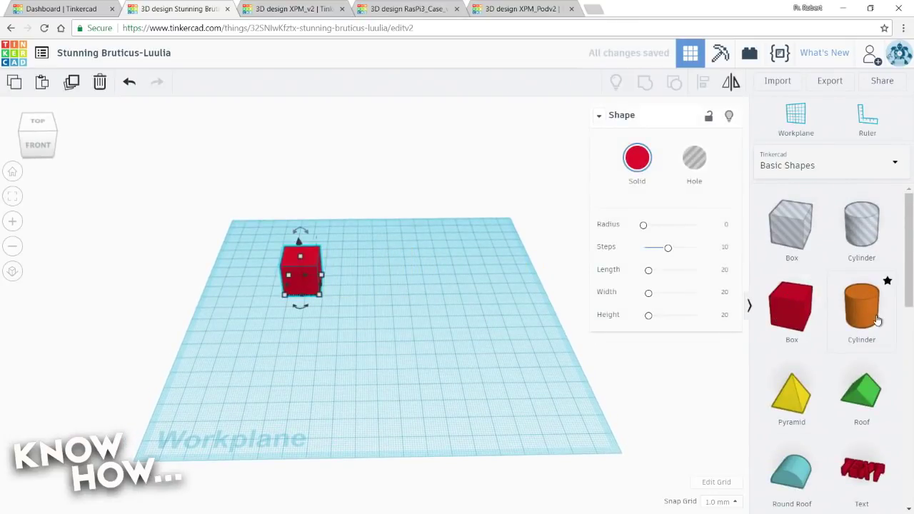
drag(645, 303, 442, 295)
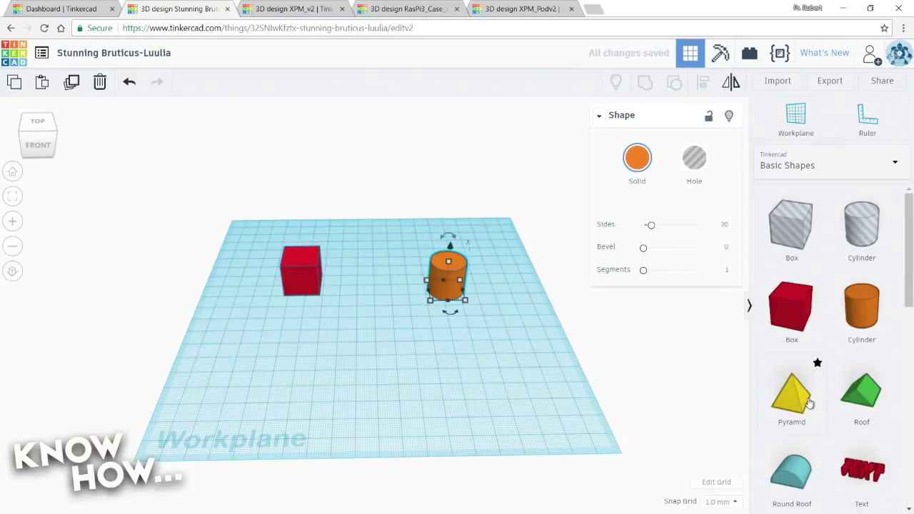
drag(809, 404, 290, 352)
drag(792, 475, 464, 358)
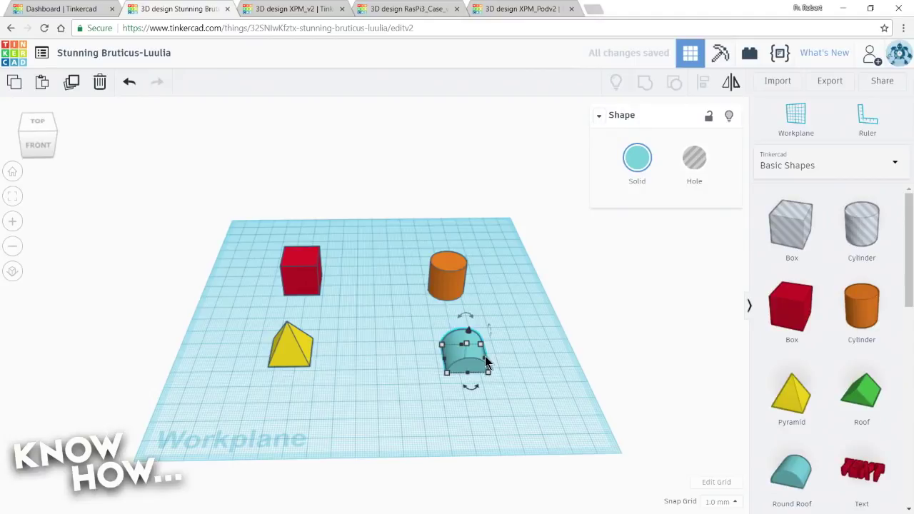
Step: Orbit to a top-down view and shift the orange cylinder slightly forward and left
right_drag(484, 355, 388, 302)
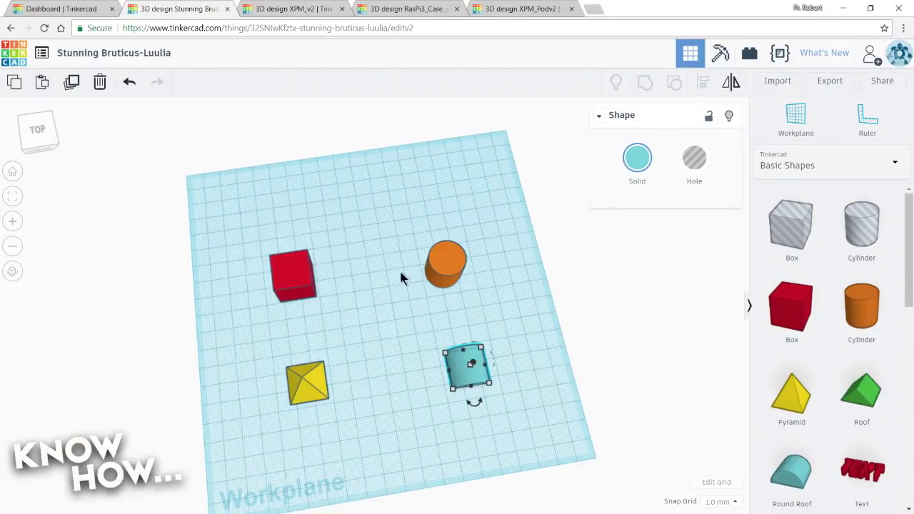
right_drag(421, 322, 413, 304)
mouse_move(444, 262)
mouse_down()
mouse_move(433, 259)
mouse_move(439, 266)
mouse_move(451, 247)
mouse_move(440, 285)
mouse_move(427, 269)
mouse_move(437, 291)
mouse_move(427, 281)
mouse_move(445, 281)
mouse_move(433, 282)
mouse_move(446, 267)
mouse_up()
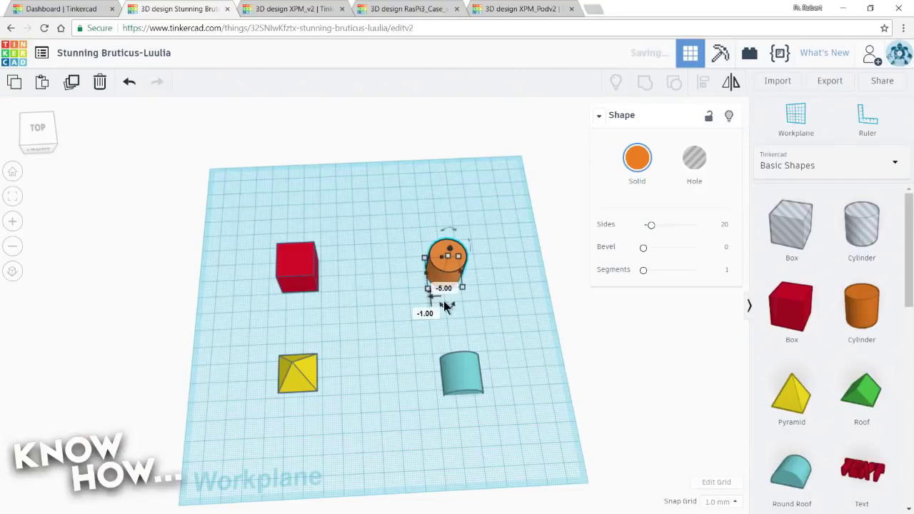
Step: Select the teal round roof and nudge it back with the Up arrow key
click(461, 369)
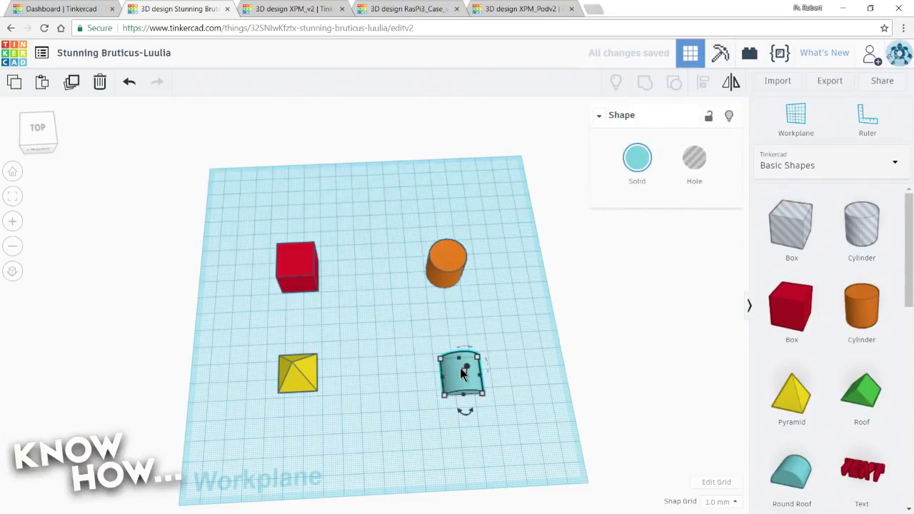
key(Up)
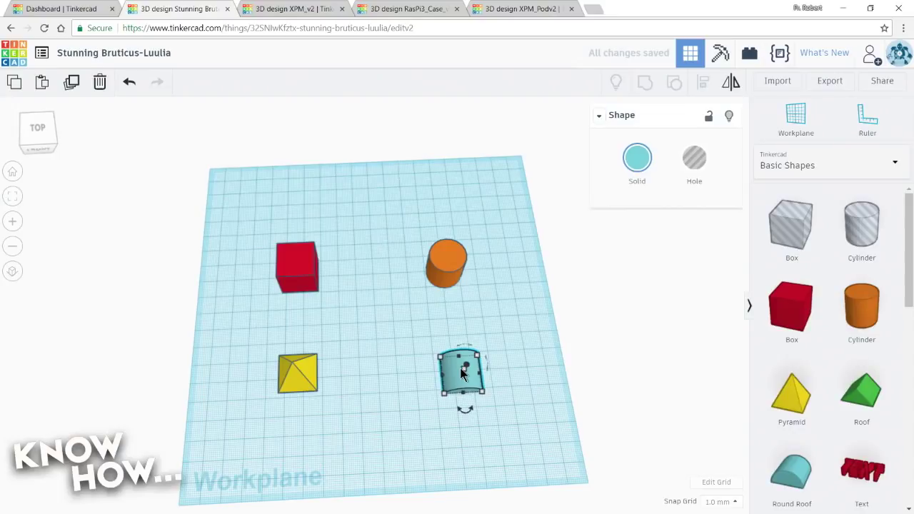
key(shift+Up)
key(shift+Up)
key(shift+Up)
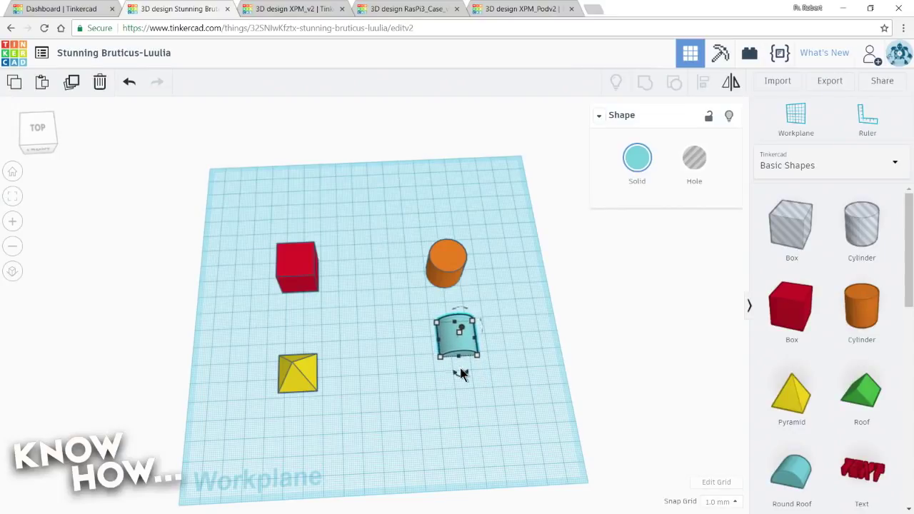
key(shift+Down)
key(shift+Down)
key(shift+Down)
key(shift+Down)
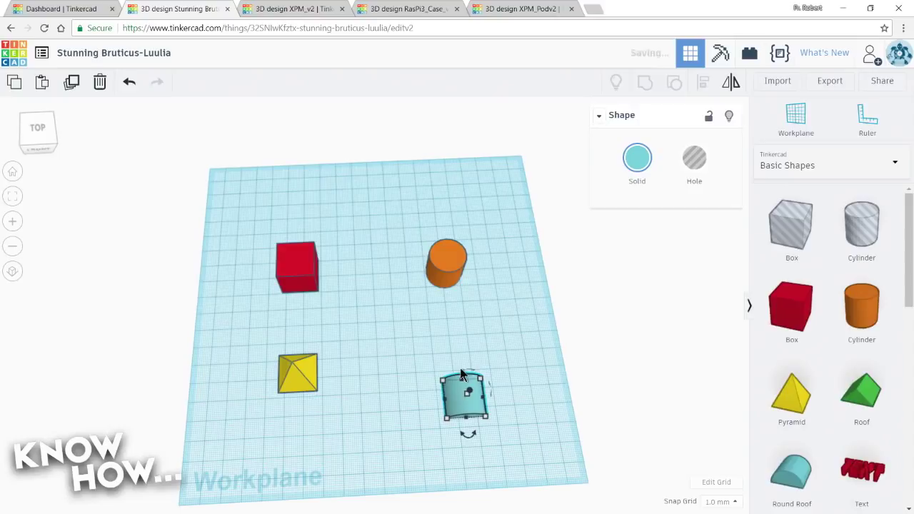
key(Up)
key(Up)
key(Up)
key(Up)
key(Up)
key(Up)
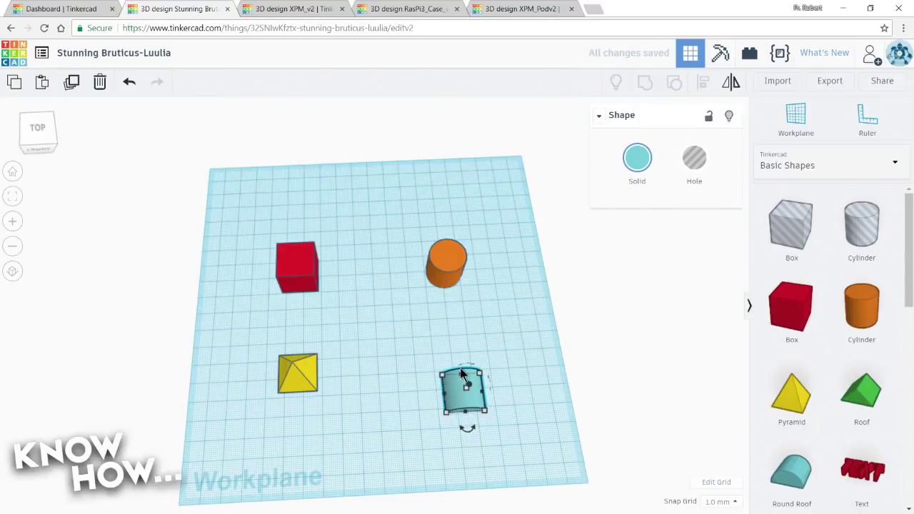
key(Up)
key(Up)
key(Up)
key(Up)
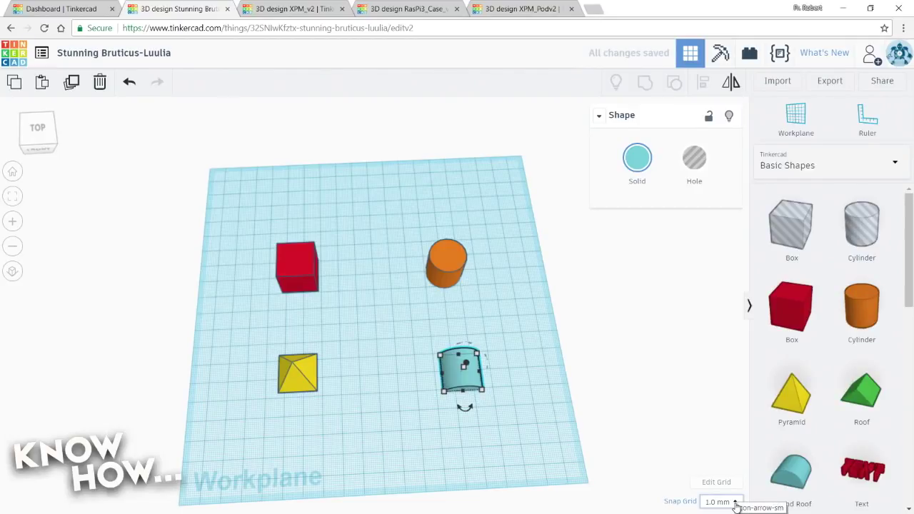
click(736, 503)
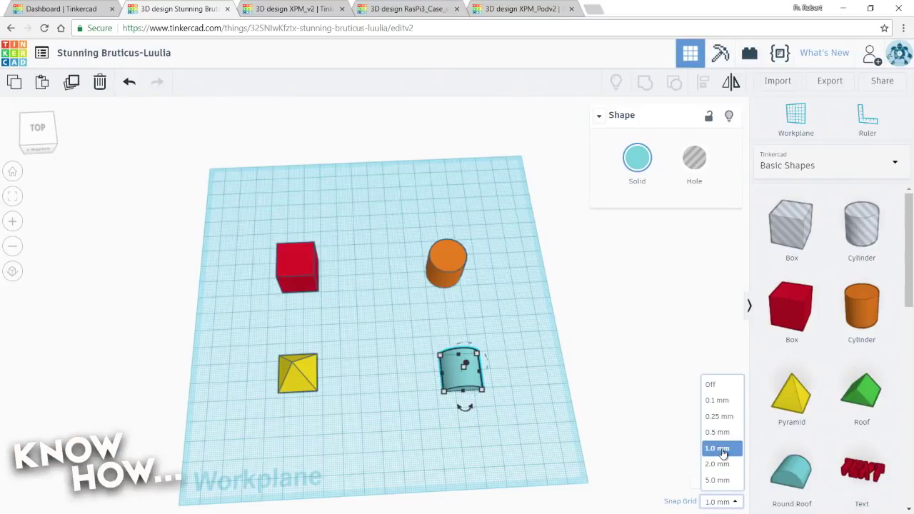
click(723, 449)
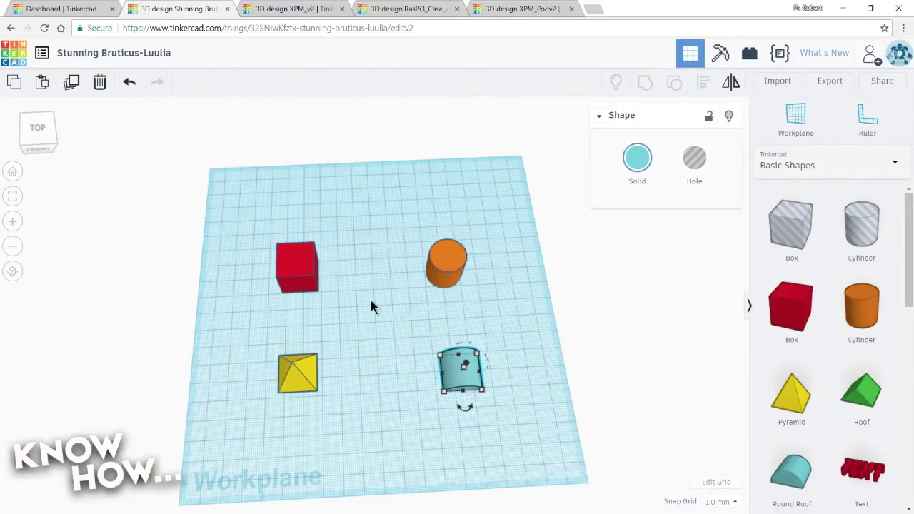
Step: Shift the cylinder left, box and pyramid right, and the round roof left, then deselect
drag(445, 279, 428, 276)
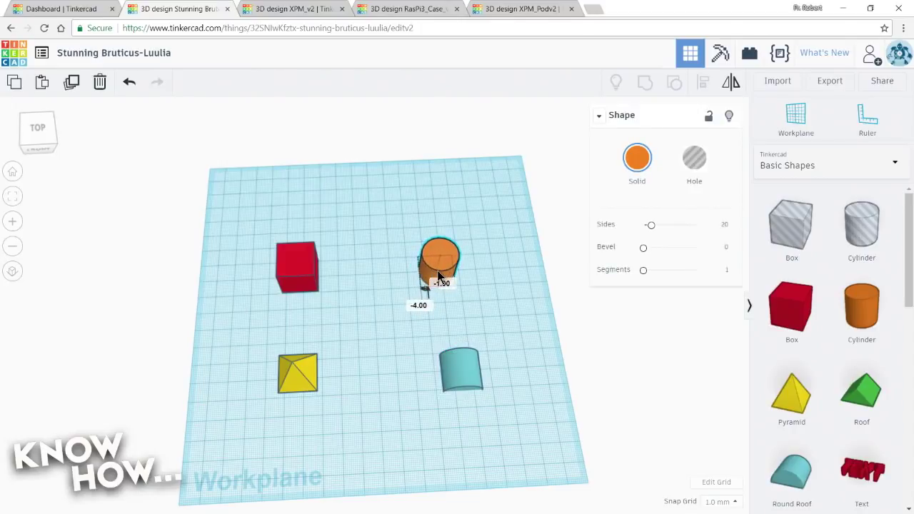
drag(302, 288, 322, 296)
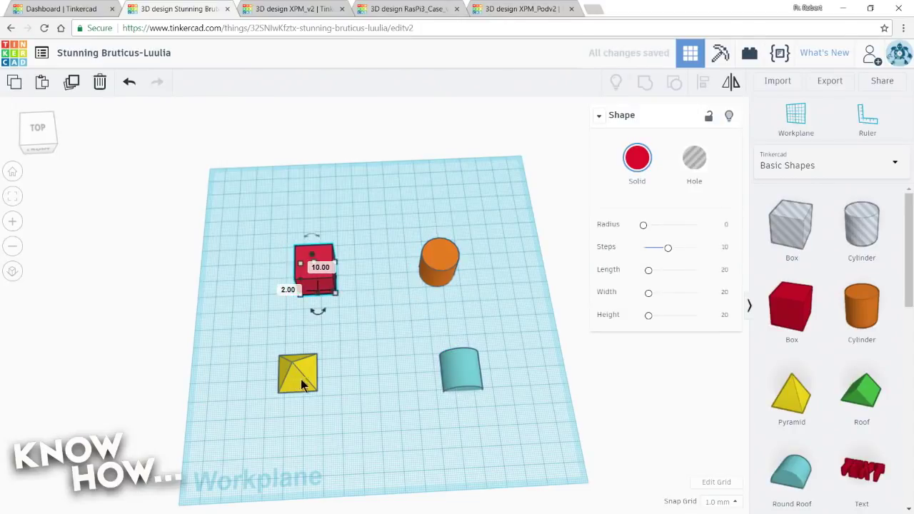
drag(301, 379, 317, 384)
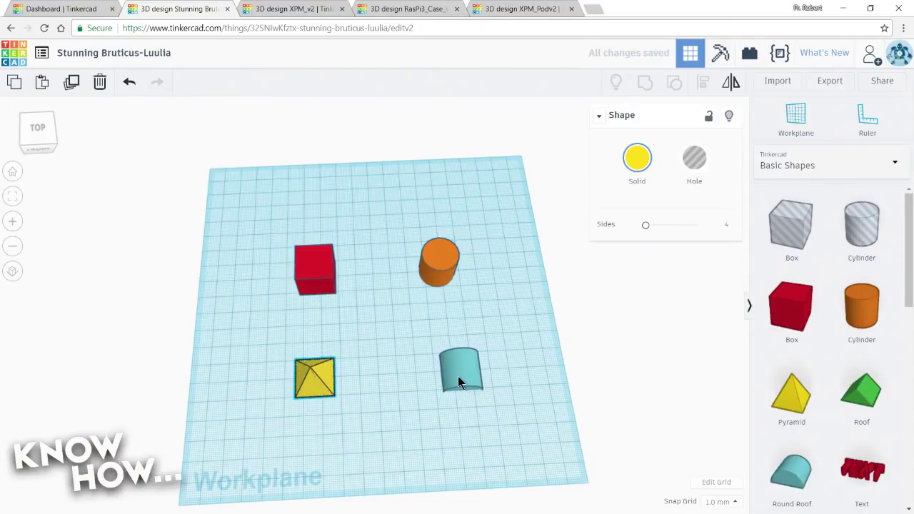
drag(461, 374, 453, 377)
click(523, 380)
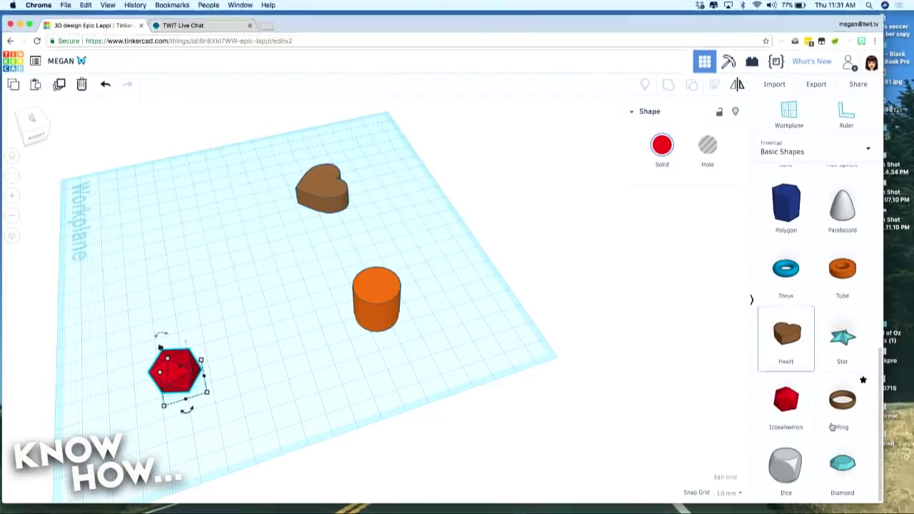
Step: Drop a teal diamond at the upper-left of the workplane
drag(756, 414, 168, 243)
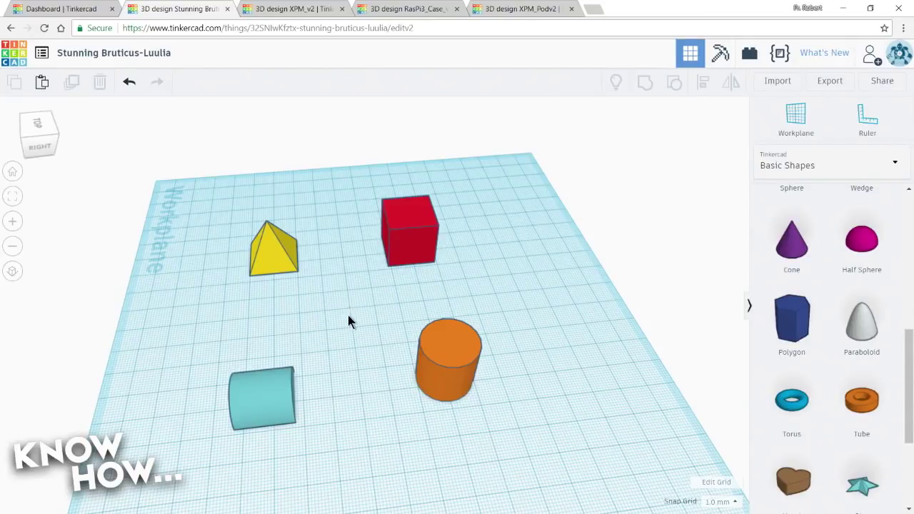
Step: Orbit to a front view and drag the teal round roof 1 mm right
right_drag(364, 319, 484, 407)
mouse_move(481, 376)
mouse_down()
mouse_move(438, 372)
mouse_move(501, 375)
mouse_move(482, 362)
mouse_up()
Step: Select the orange cylinder and fine-tune its position with the arrow keys
click(461, 252)
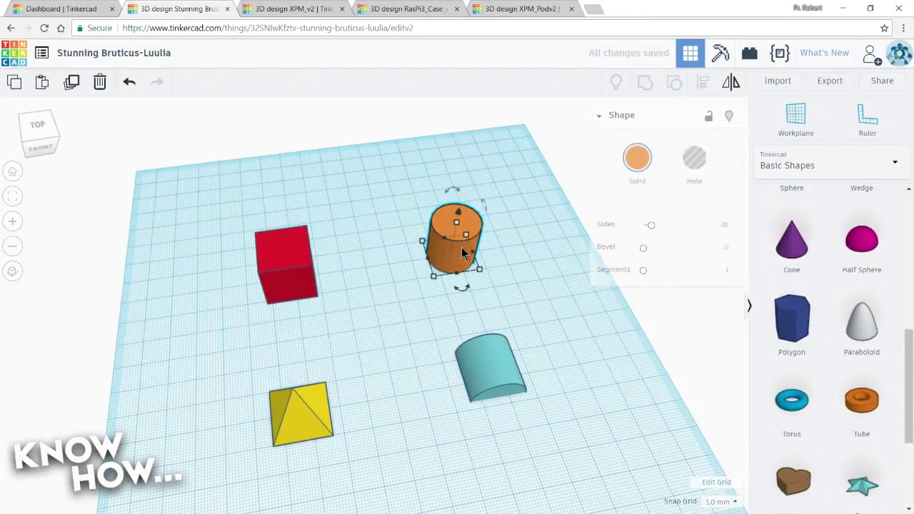
key(Up)
key(Up)
key(Up)
key(Up)
key(Up)
key(Up)
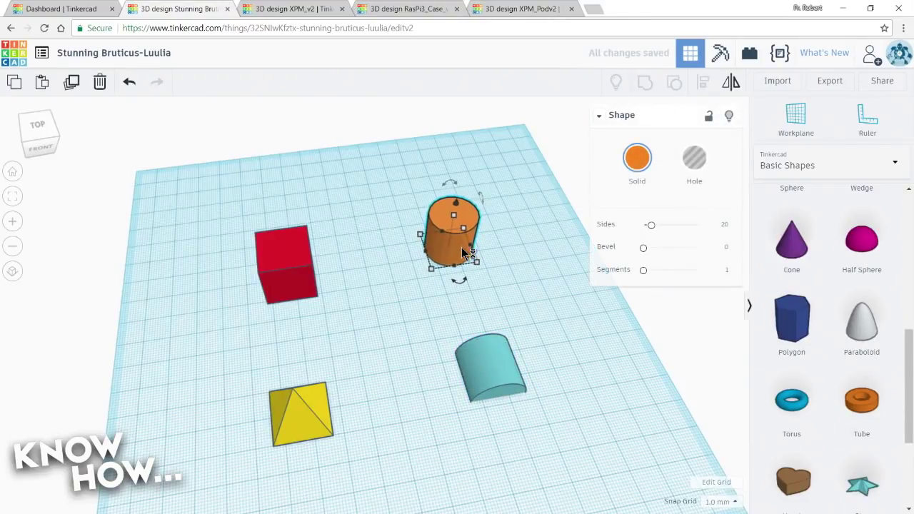
key(Down)
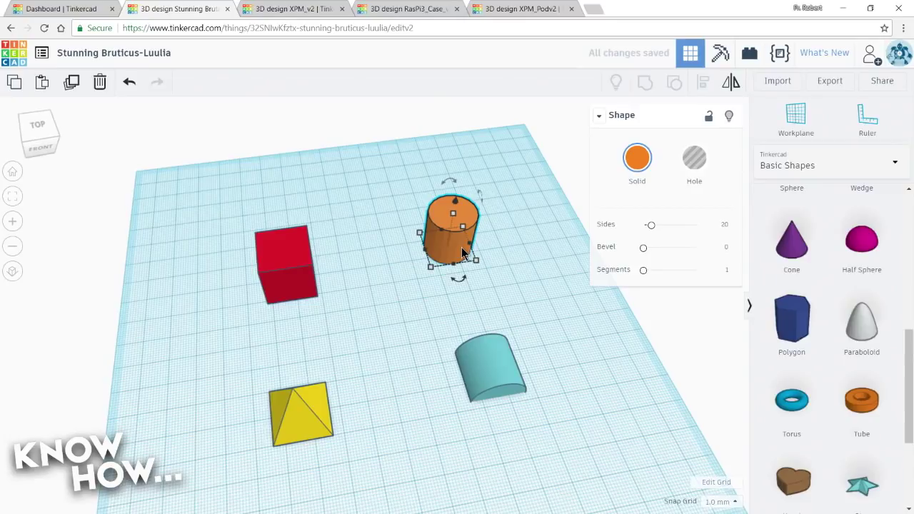
key(Right)
key(Left)
key(Left)
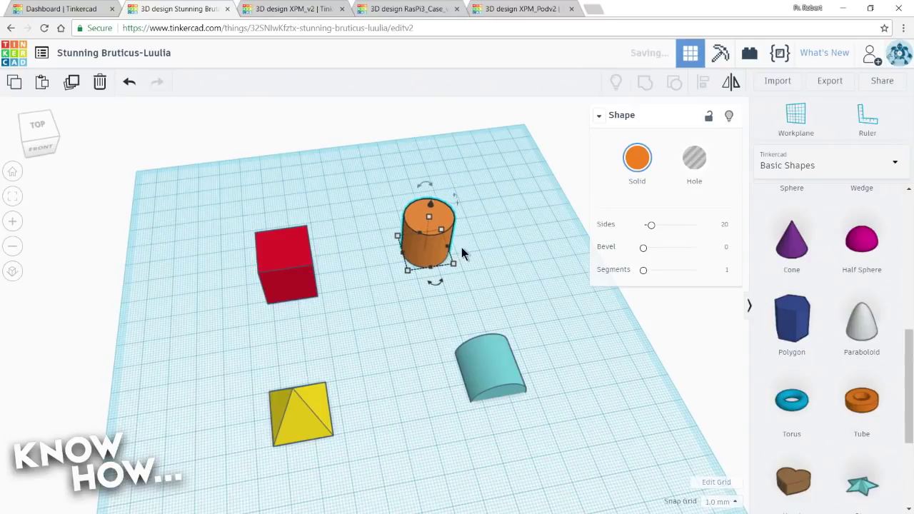
key(shift+Right)
key(Right)
key(Left)
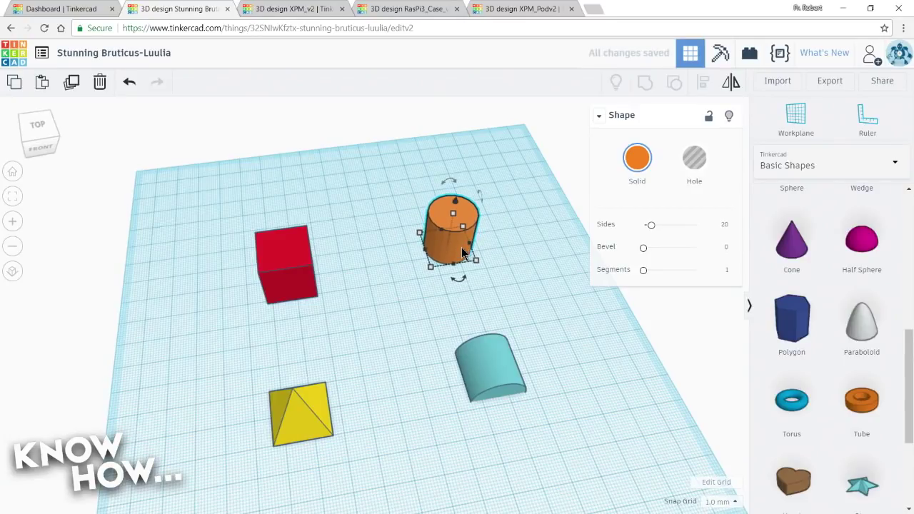
key(Right)
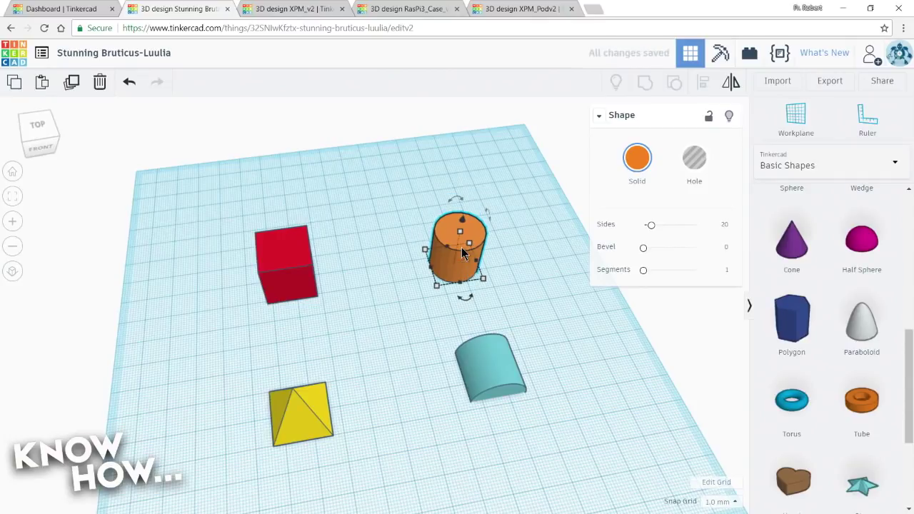
key(Left)
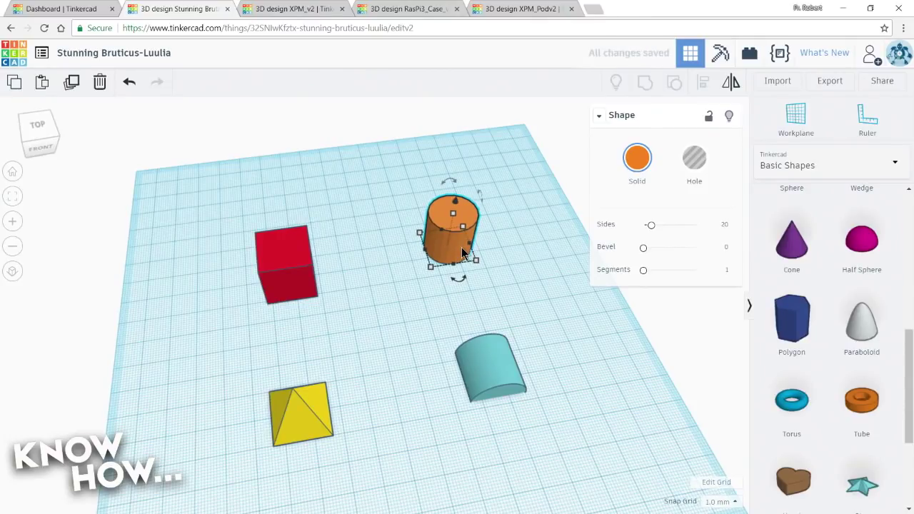